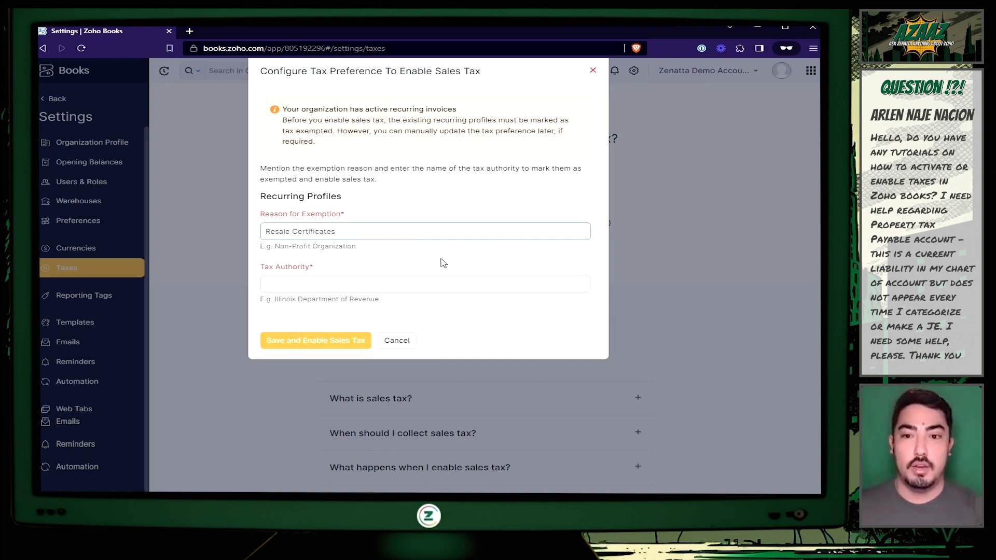
# Set the tax authority for the exempted recurring profiles to Illinois Department of Revenue, and save to enable sales tax
pyautogui.click(446, 284)
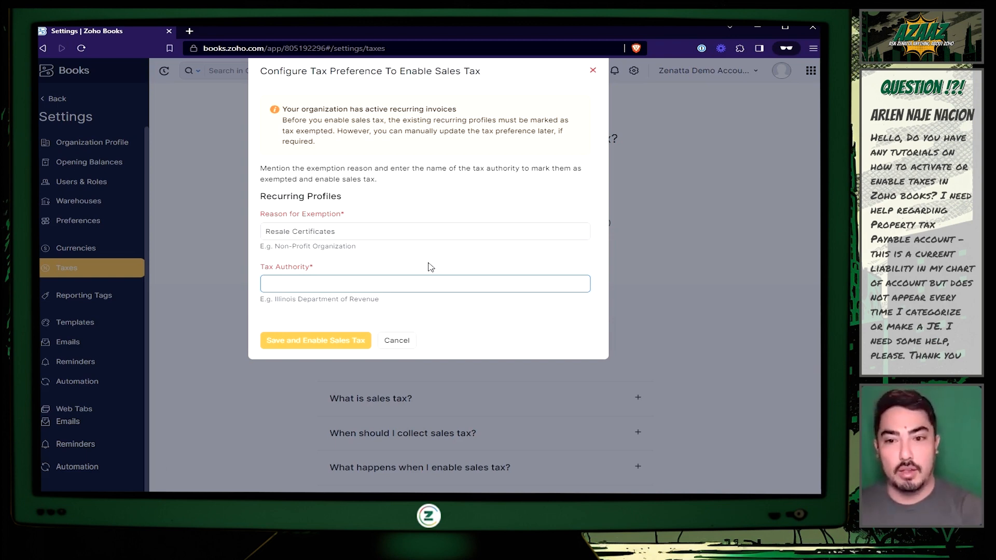
pyautogui.moveTo(403, 301); pyautogui.dragTo(276, 306)
pyautogui.hotkey('ctrl', 'c')
pyautogui.click(332, 284)
pyautogui.hotkey('ctrl', 'v')
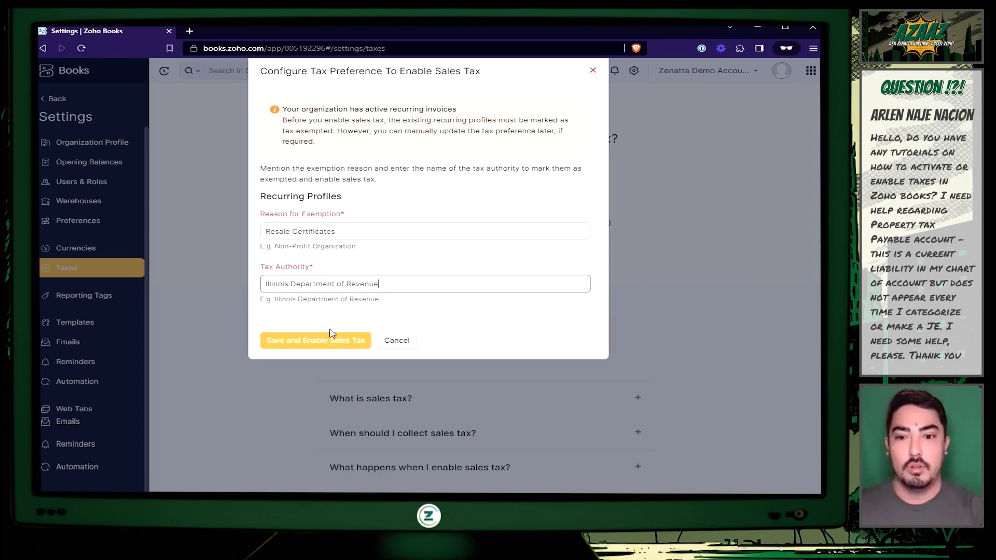
pyautogui.click(326, 346)
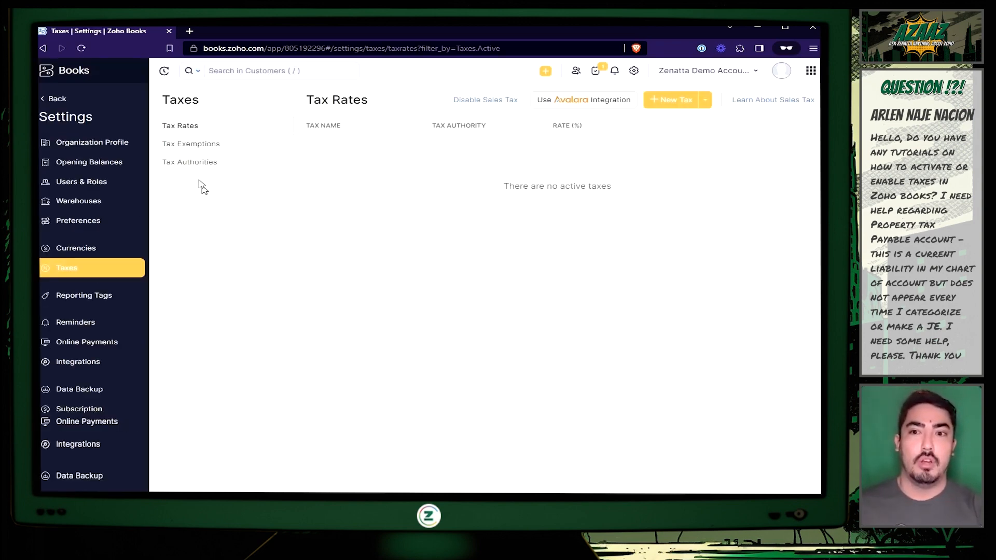
# Add a new tax authority named CDTFA with California as its state
pyautogui.click(196, 164)
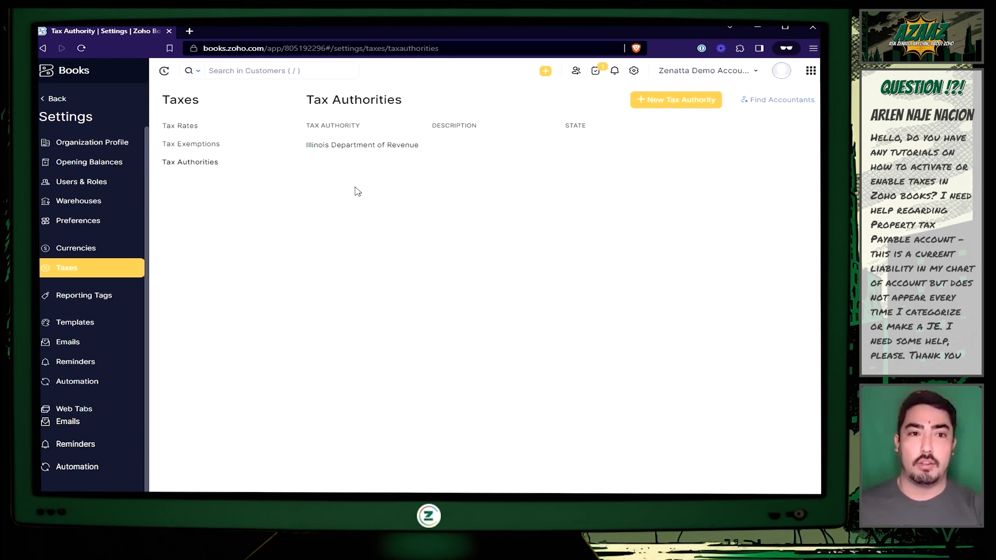
pyautogui.click(676, 100)
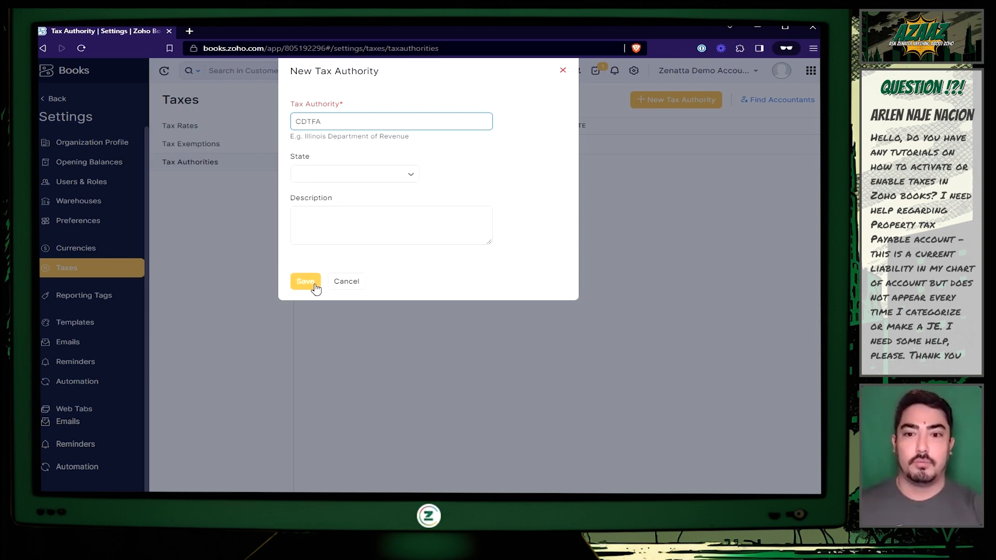
pyautogui.click(372, 176)
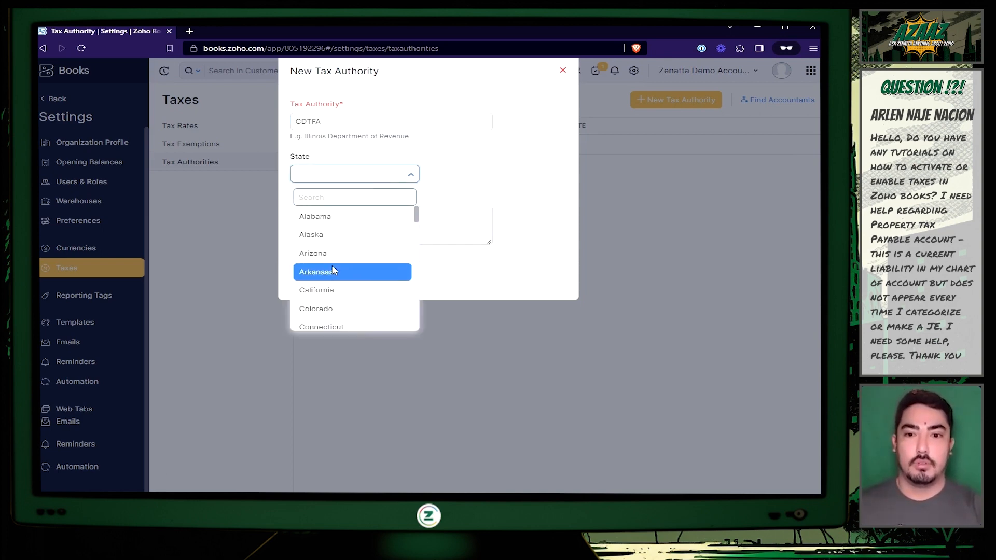
pyautogui.click(331, 294)
pyautogui.click(304, 280)
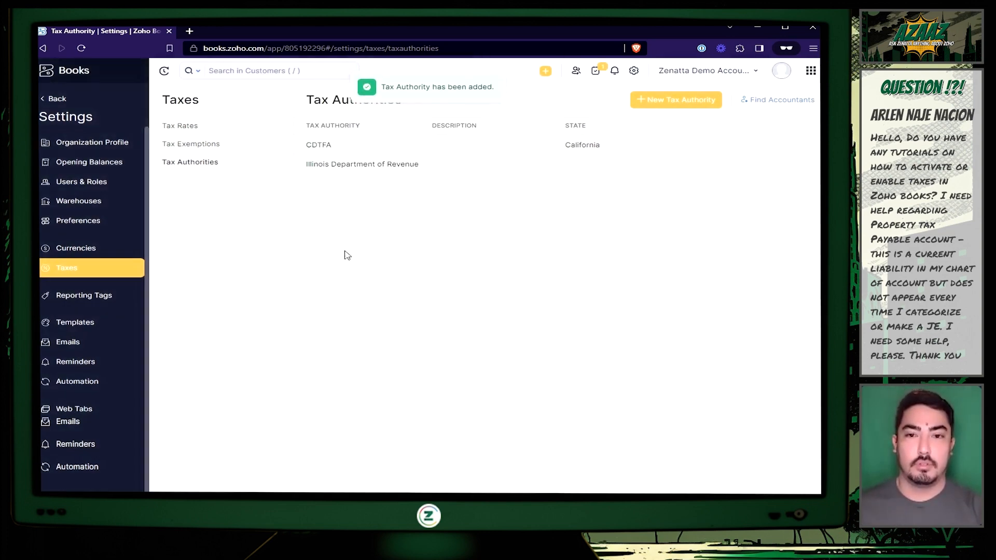
# Add a new tax exemption with the reason "Service" and the type Item
pyautogui.click(195, 144)
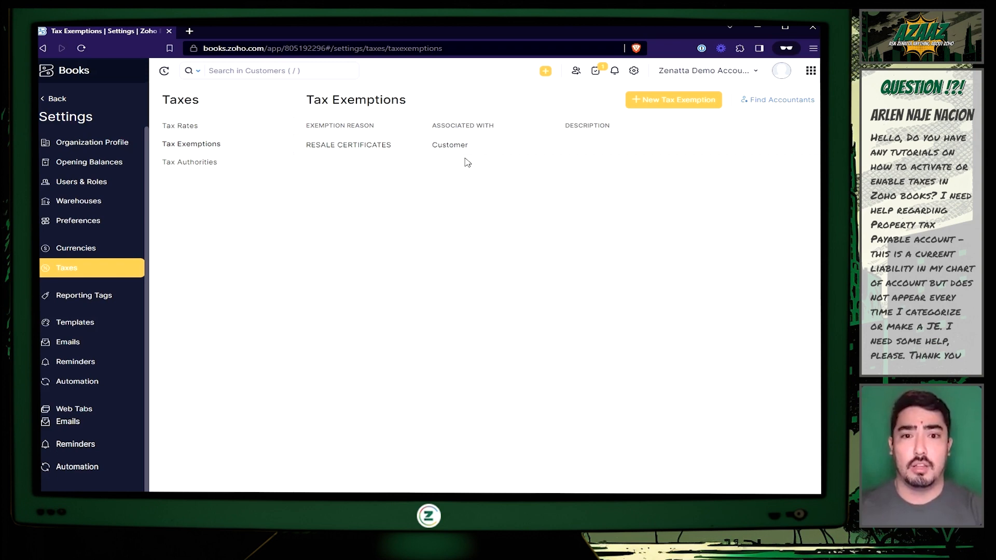
pyautogui.click(683, 99)
pyautogui.click(368, 233)
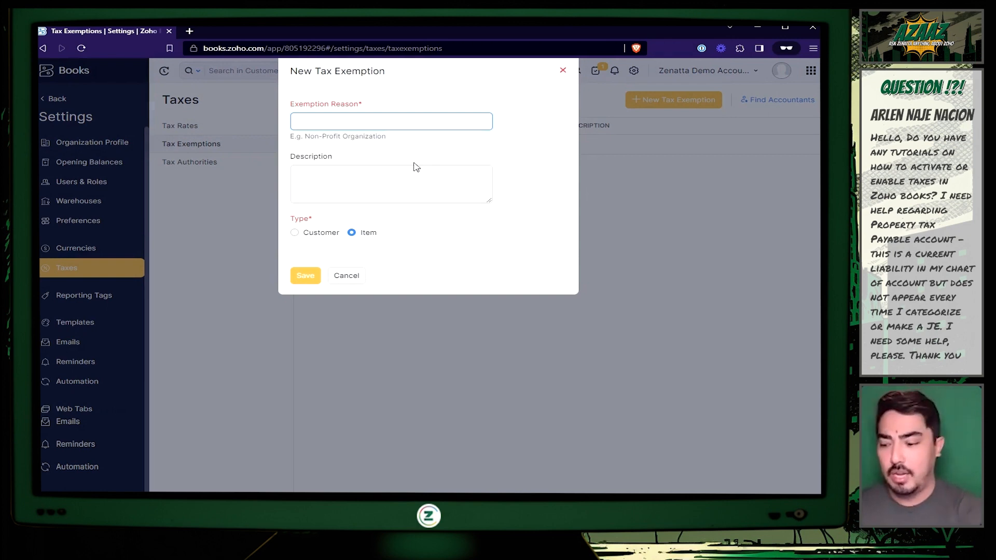
pyautogui.write('Service')
pyautogui.click(306, 275)
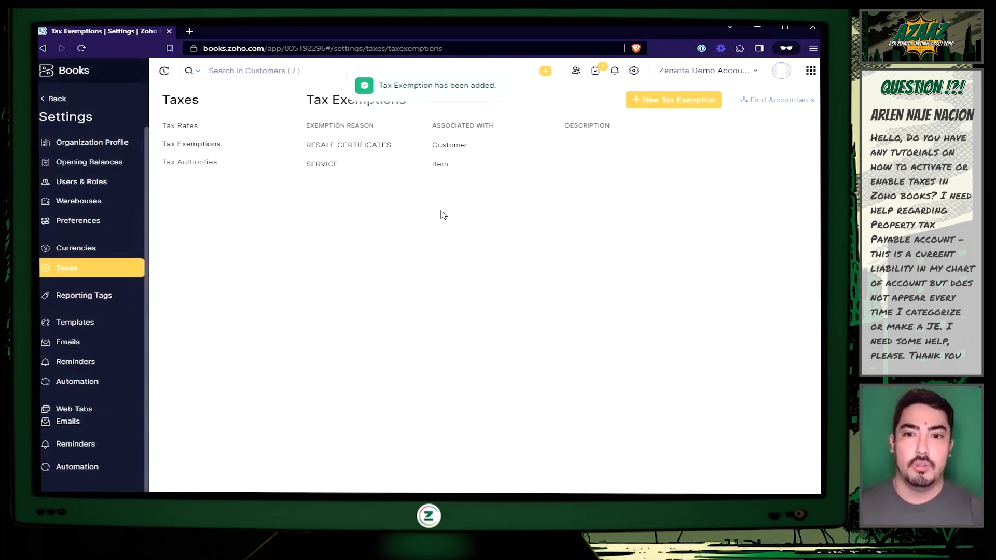
# Create a tax rate named "CA 7.75" at 7.75% with CDTFA as its tax authority, and save it
pyautogui.click(229, 126)
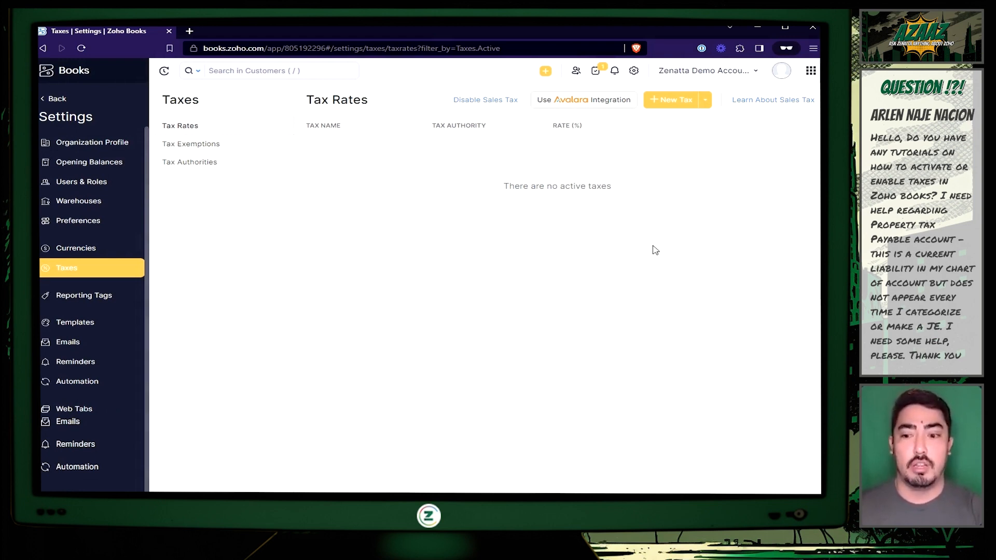
pyautogui.click(218, 146)
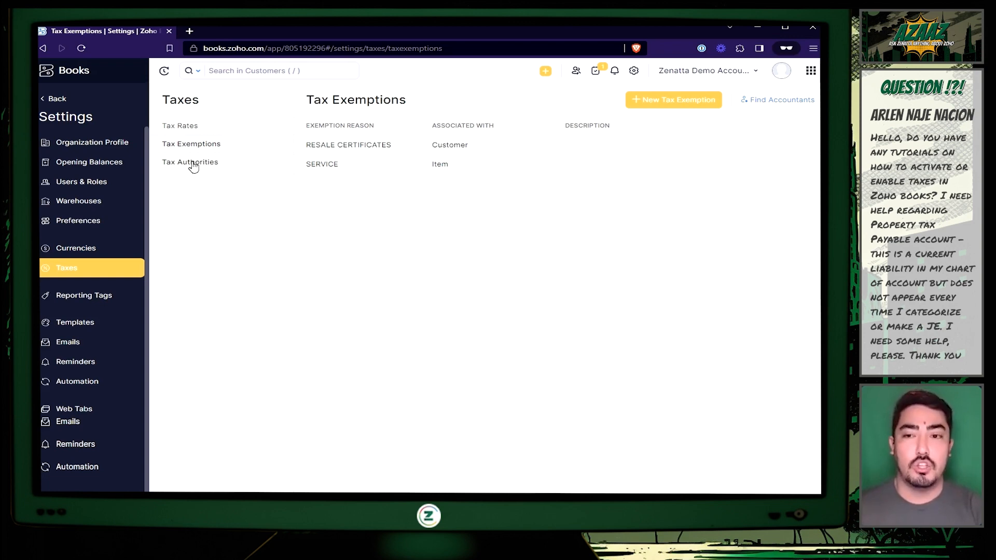
pyautogui.click(186, 127)
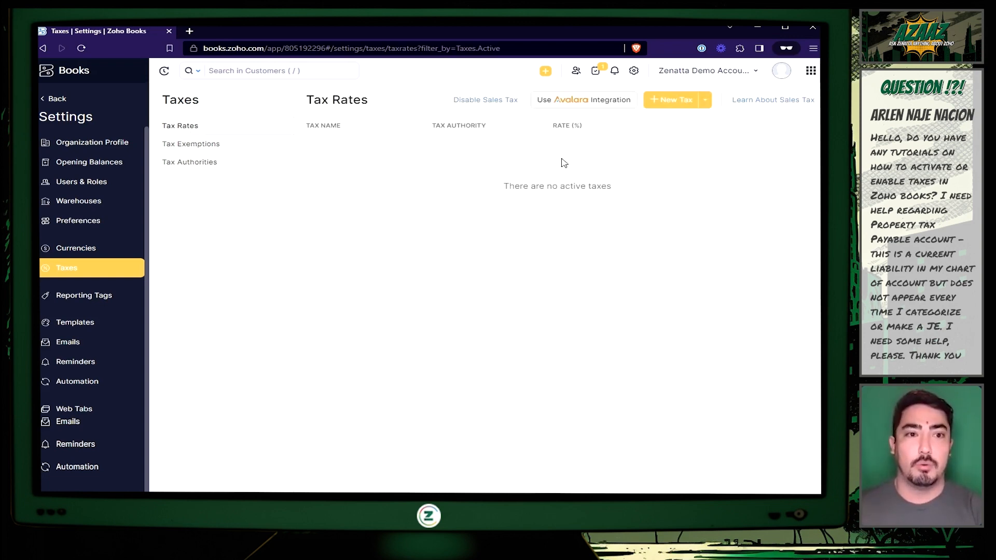
pyautogui.click(659, 102)
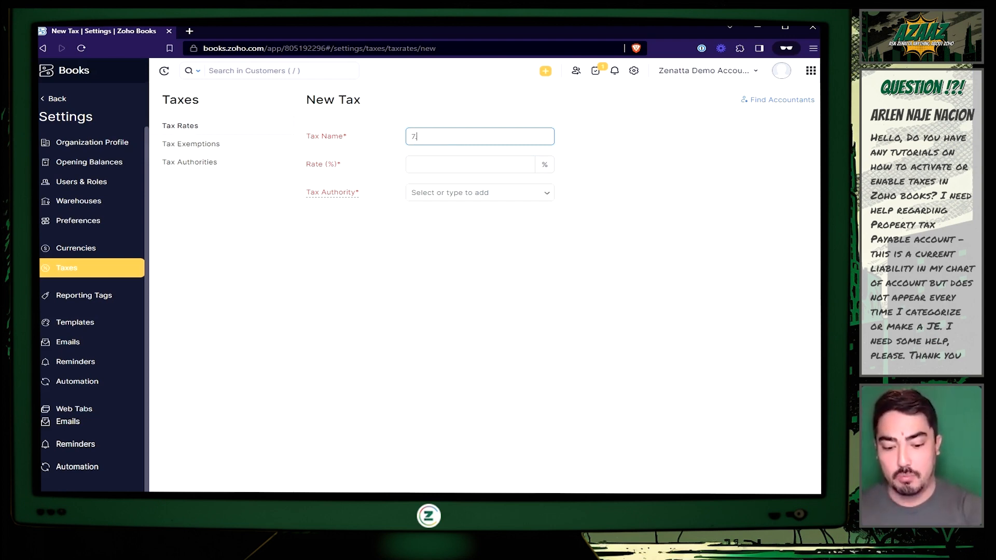
pyautogui.moveTo(433, 137); pyautogui.dragTo(407, 141)
pyautogui.hotkey('ctrl', 'c')
pyautogui.click(408, 164)
pyautogui.hotkey('ctrl', 'v')
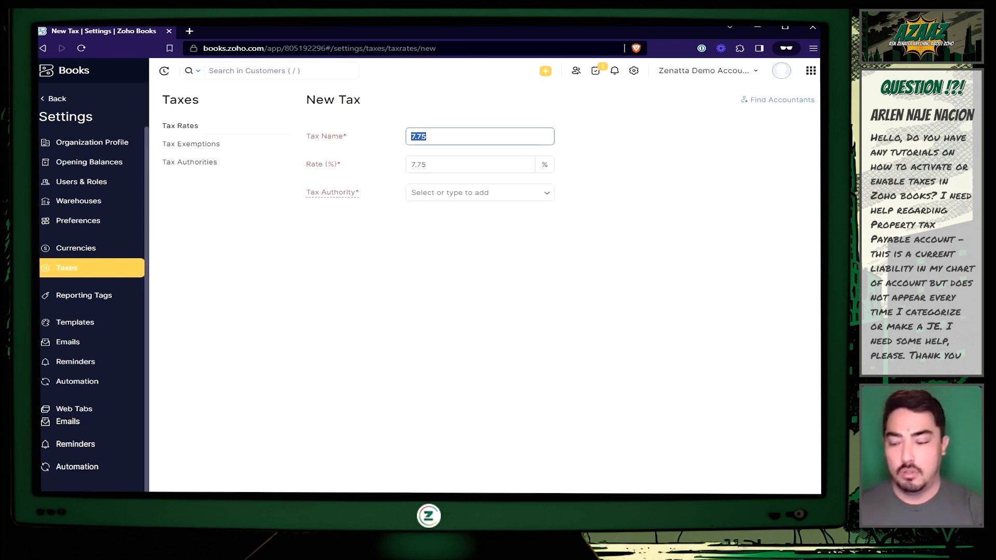
pyautogui.write('CA')
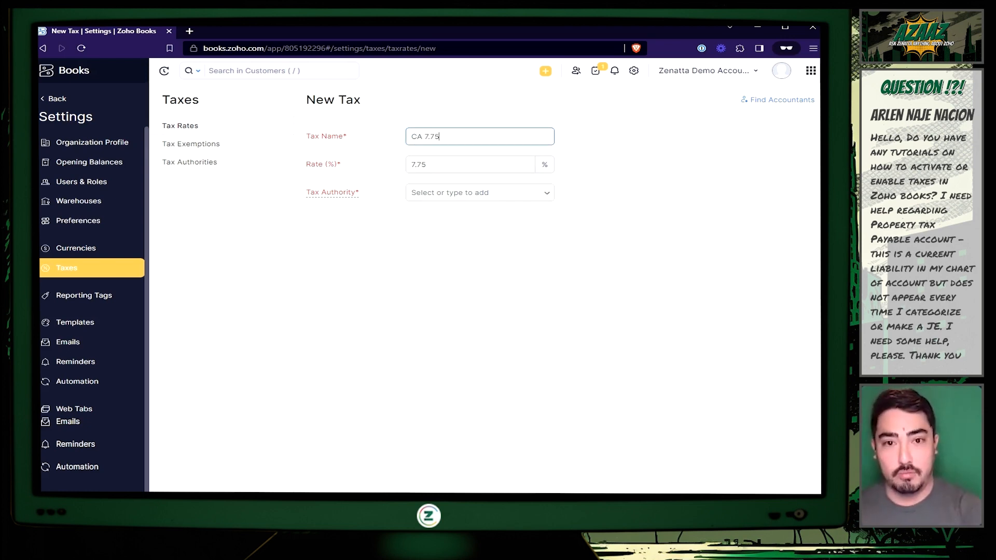
pyautogui.click(522, 193)
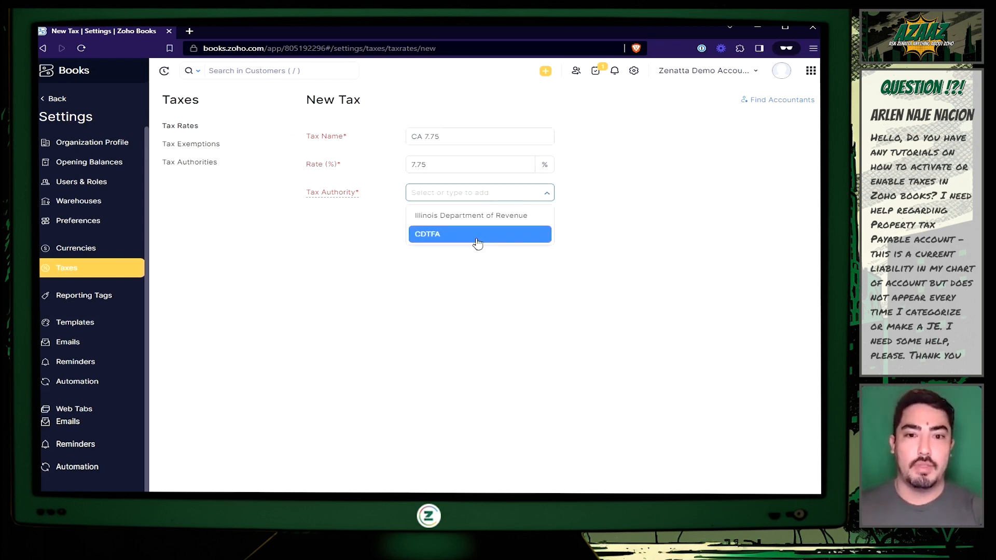
pyautogui.click(430, 236)
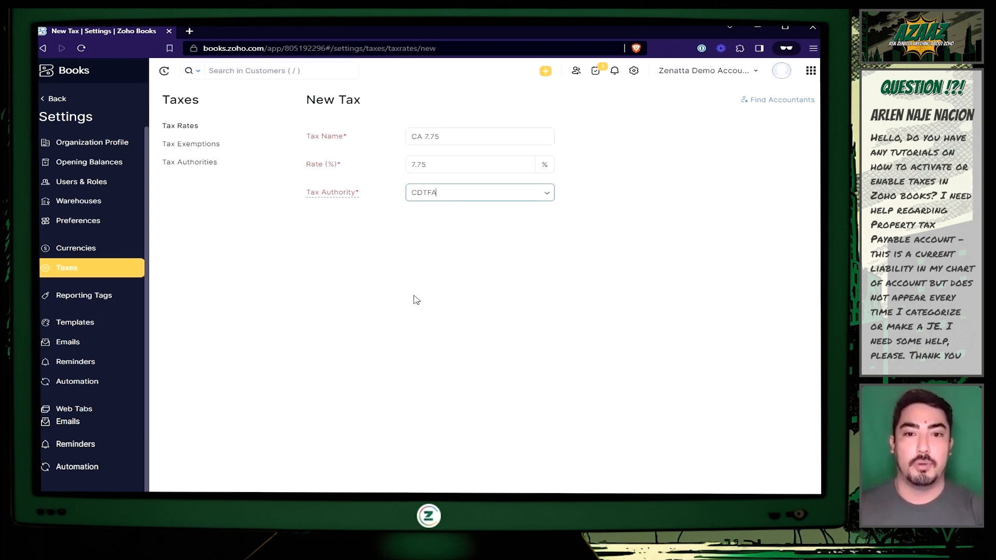
pyautogui.click(338, 483)
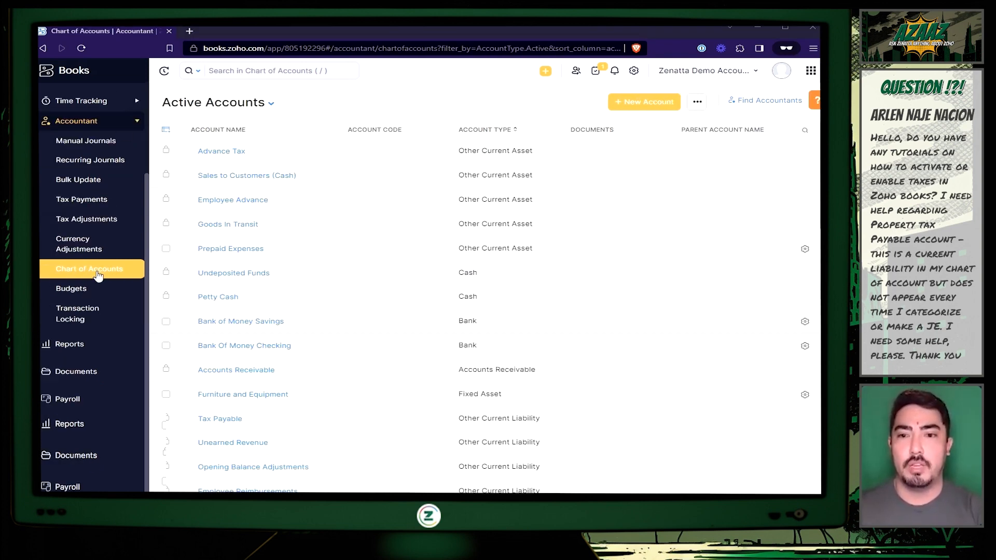
# Create an Other Current Liability account named "Property Tax Payable" in the chart of accounts
pyautogui.click(641, 106)
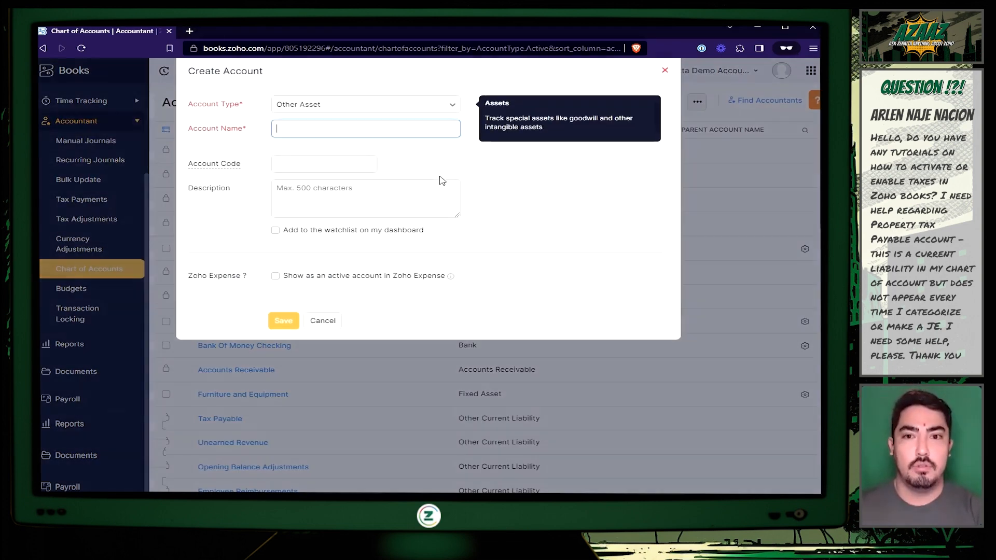
pyautogui.click(360, 103)
pyautogui.scroll(-3, 354, 197)
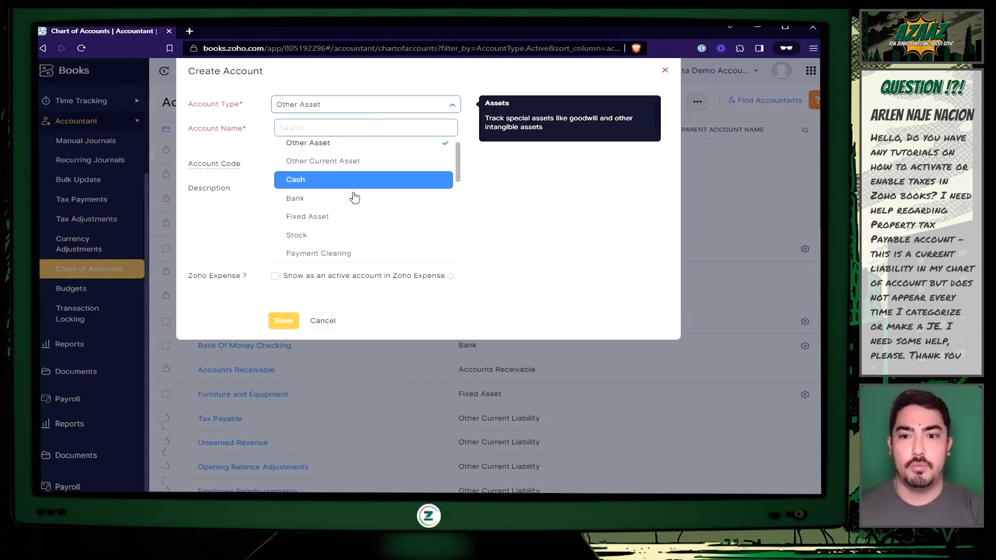
pyautogui.scroll(-1, 353, 198)
pyautogui.click(351, 203)
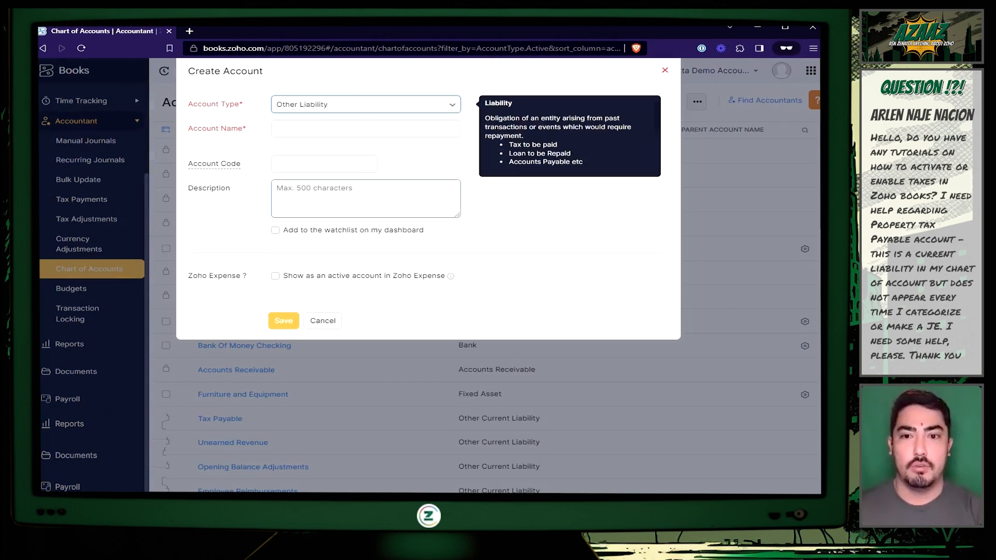
pyautogui.click(421, 106)
pyautogui.click(358, 197)
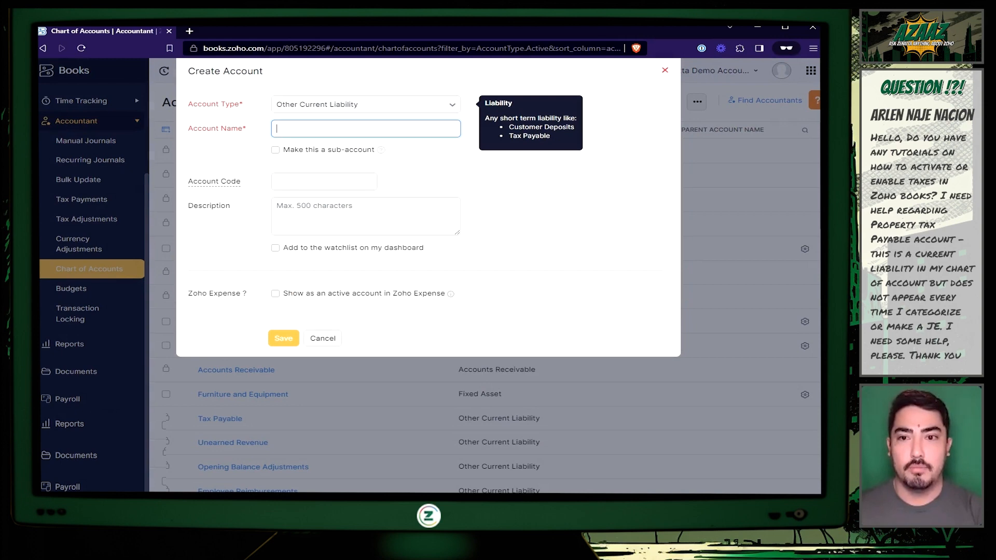
pyautogui.write('Property Tax Payable')
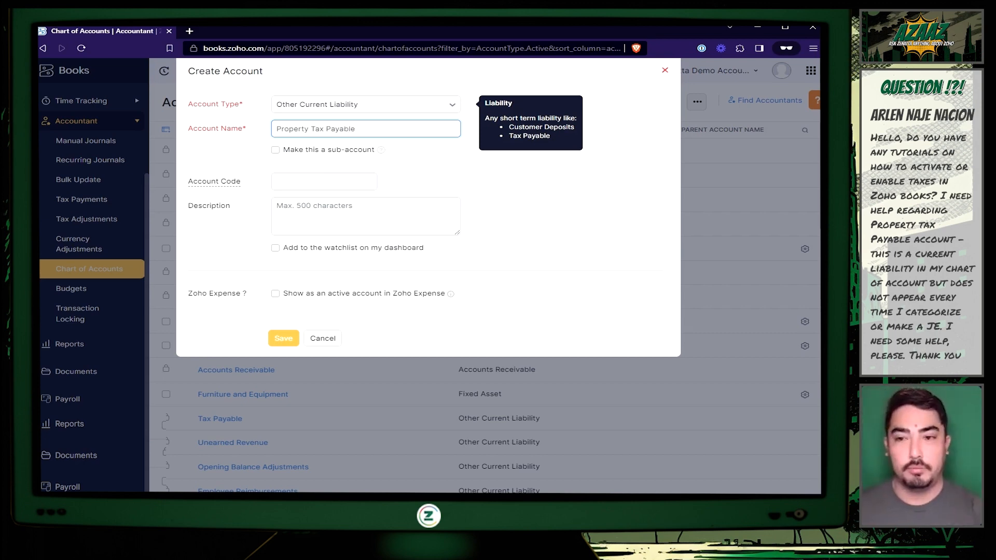
pyautogui.click(279, 339)
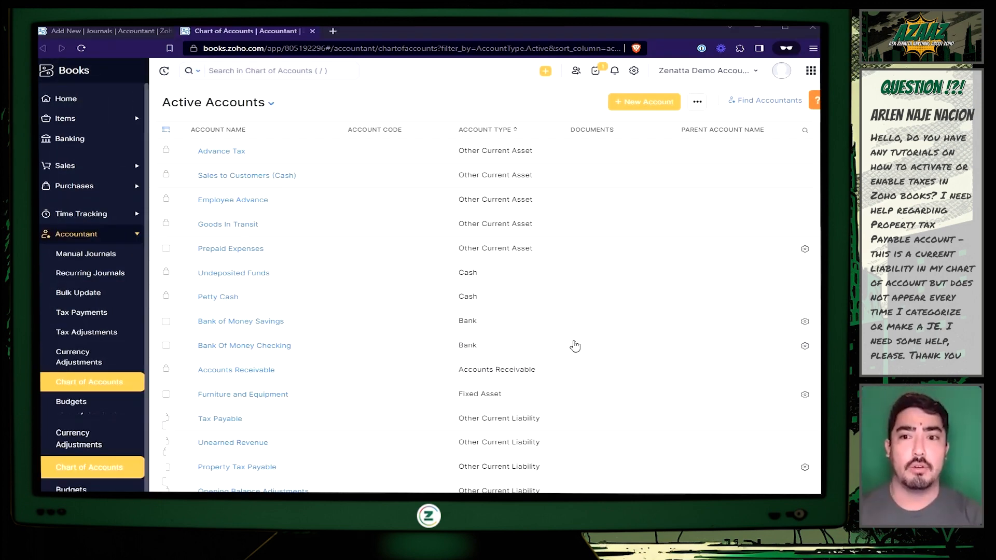
# Create an Expense account named "Property Tax" in the chart of accounts
pyautogui.click(638, 107)
pyautogui.click(373, 107)
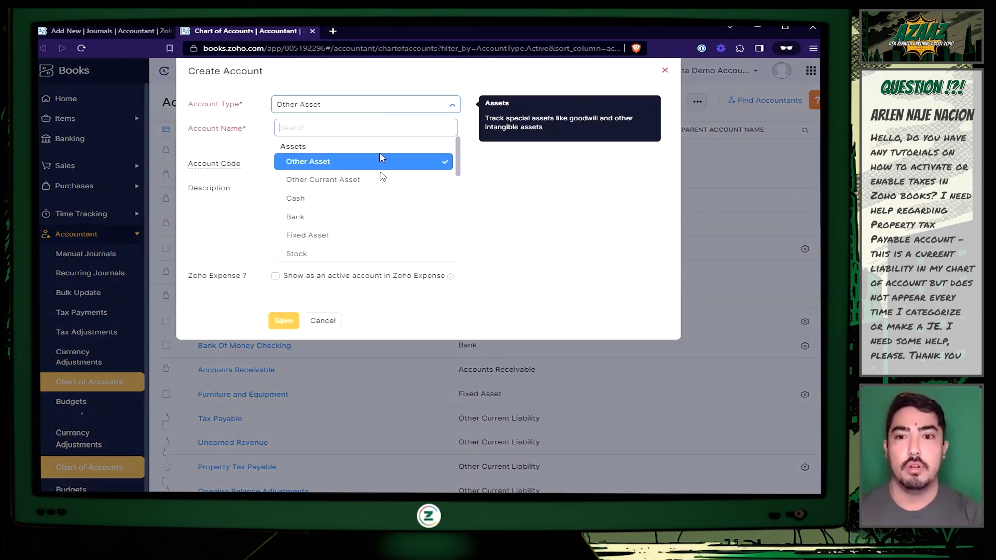
pyautogui.scroll(-5, 356, 234)
pyautogui.scroll(-1, 353, 224)
pyautogui.click(353, 220)
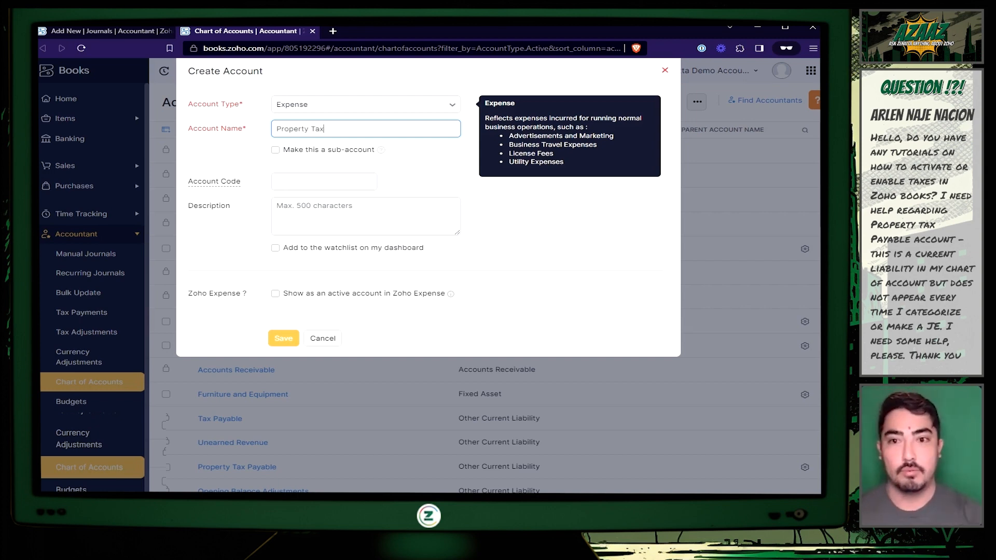
pyautogui.click(283, 338)
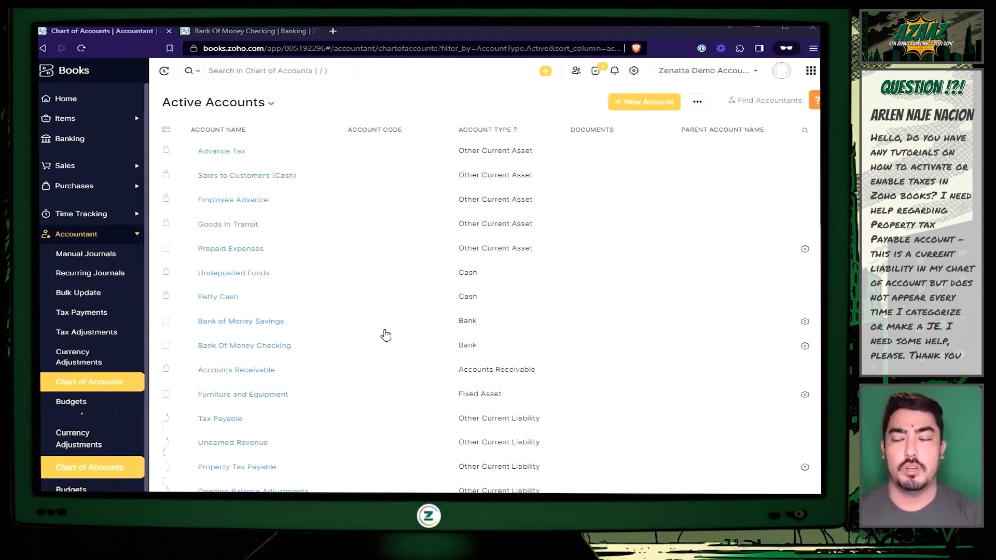
# Start a new manual journal dated 07/31/2023 with the notes "To Record Property Taxes."
pyautogui.click(85, 254)
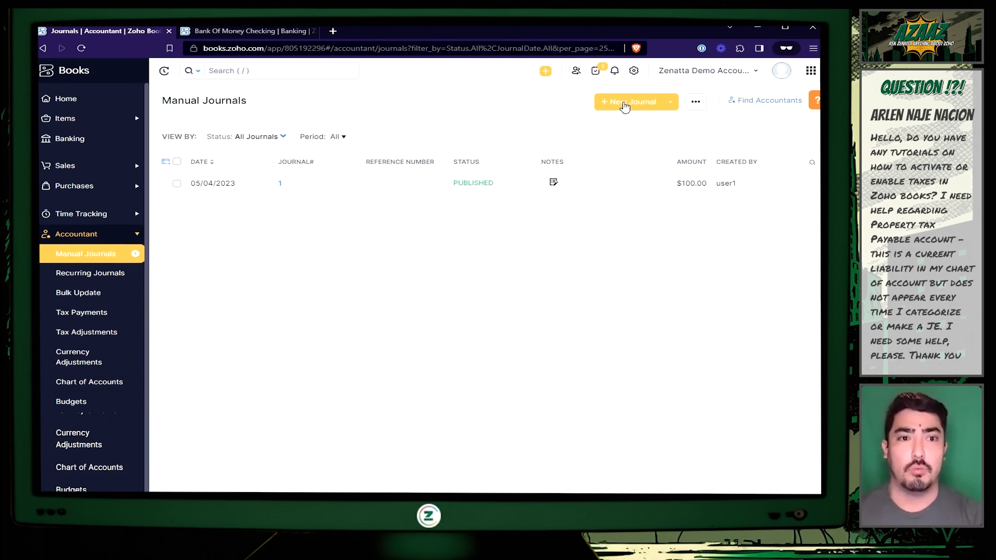
pyautogui.click(624, 103)
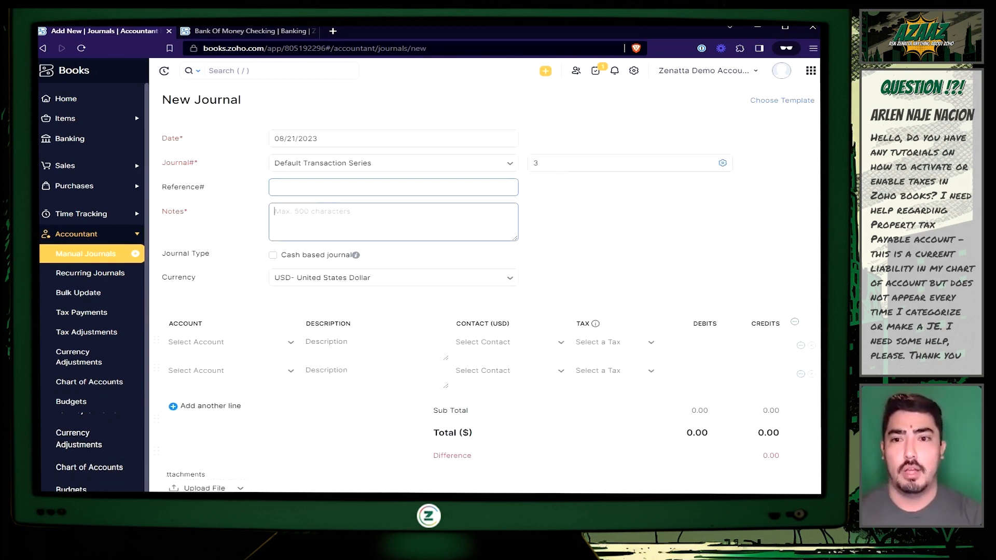
pyautogui.hotkey('ctrl', 'v')
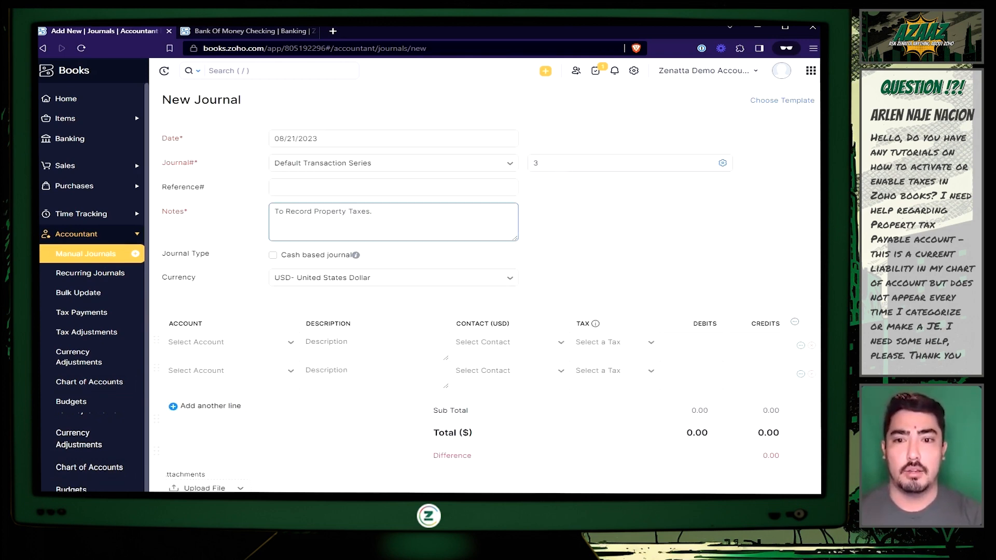
pyautogui.click(306, 139)
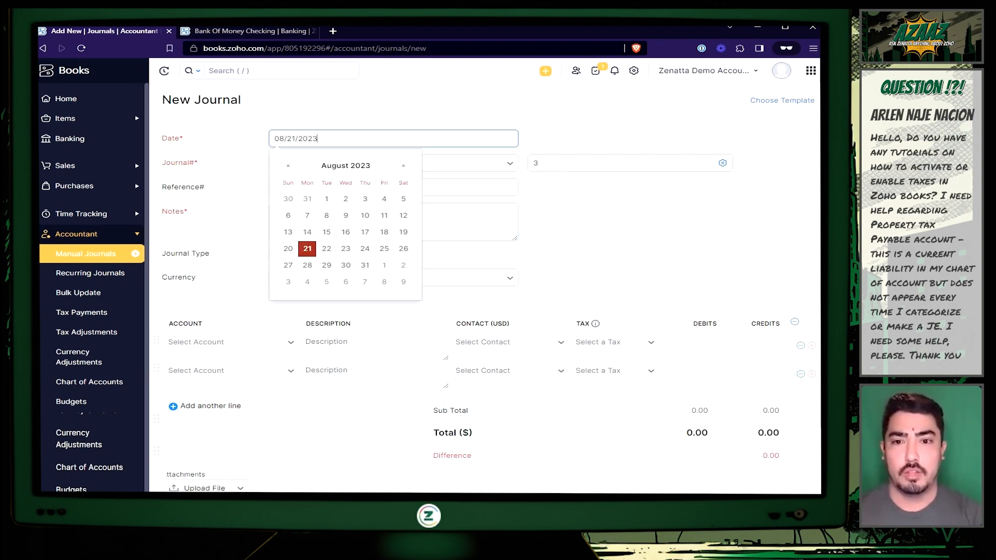
pyautogui.click(313, 203)
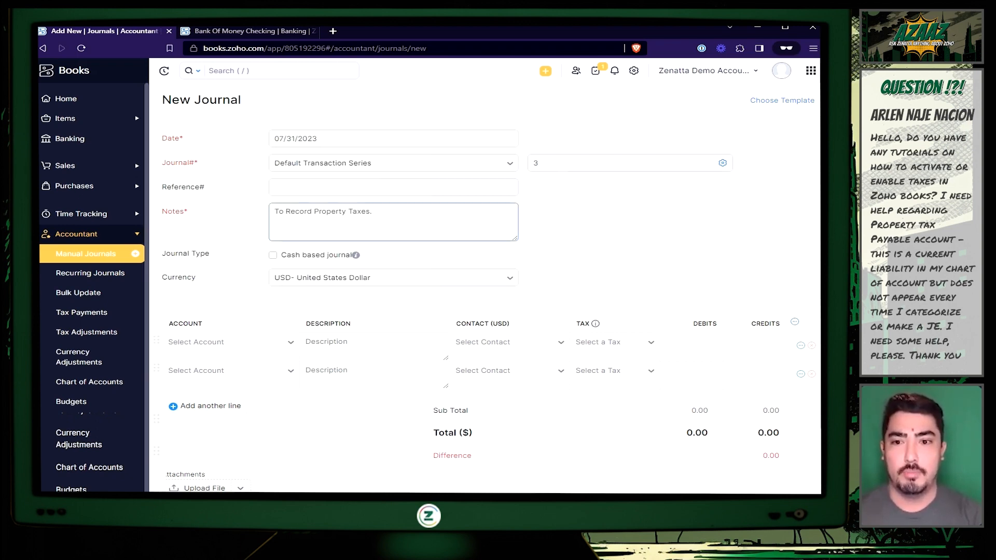
# Assign the Property Tax Payable account to the journal's first line and the Property Tax account to its second line
pyautogui.click(229, 347)
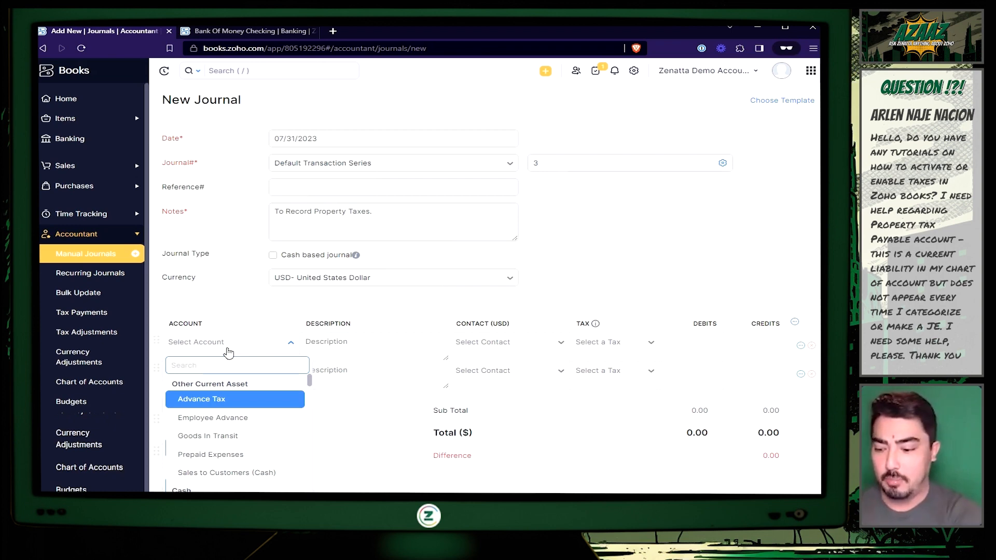
pyautogui.write('prop')
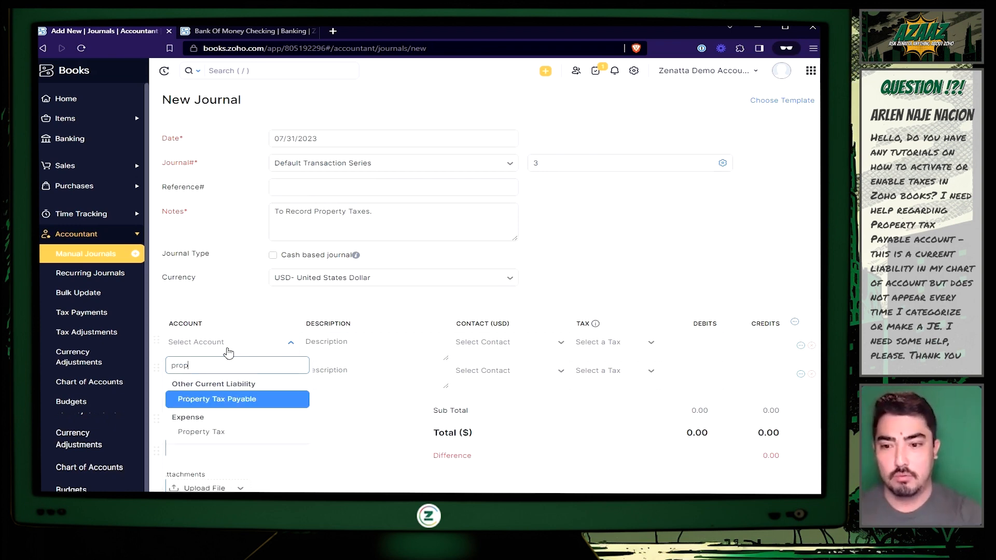
pyautogui.click(234, 398)
pyautogui.click(244, 380)
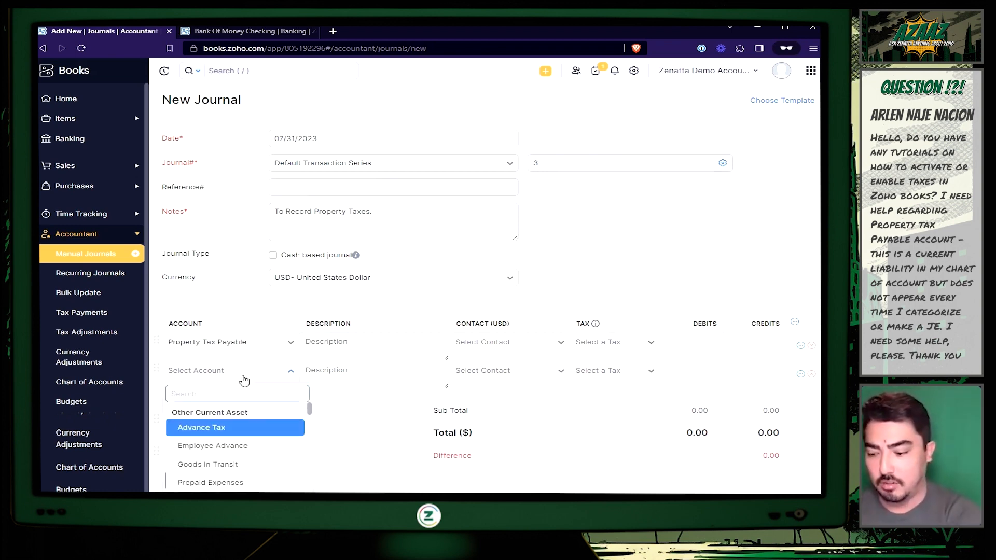
pyautogui.write('prop')
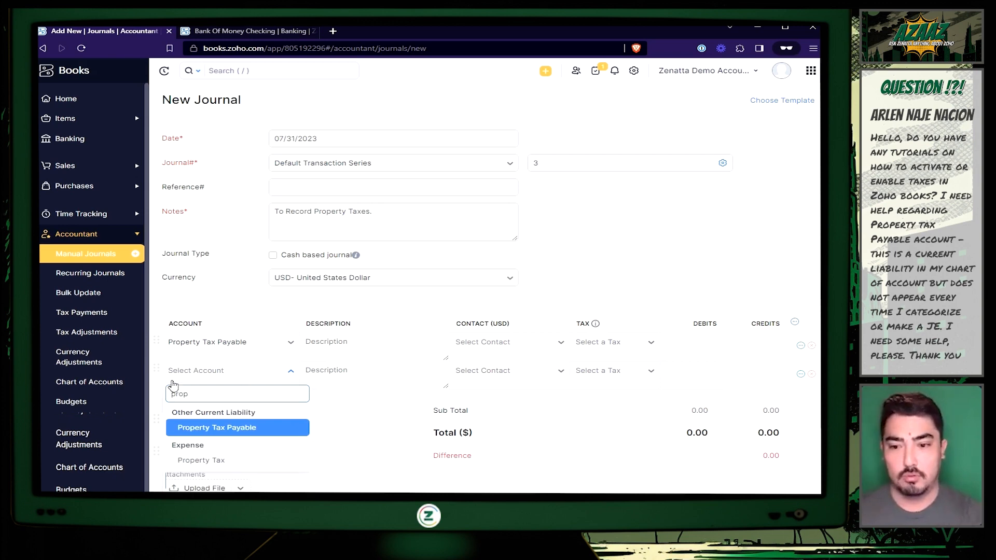
pyautogui.click(210, 461)
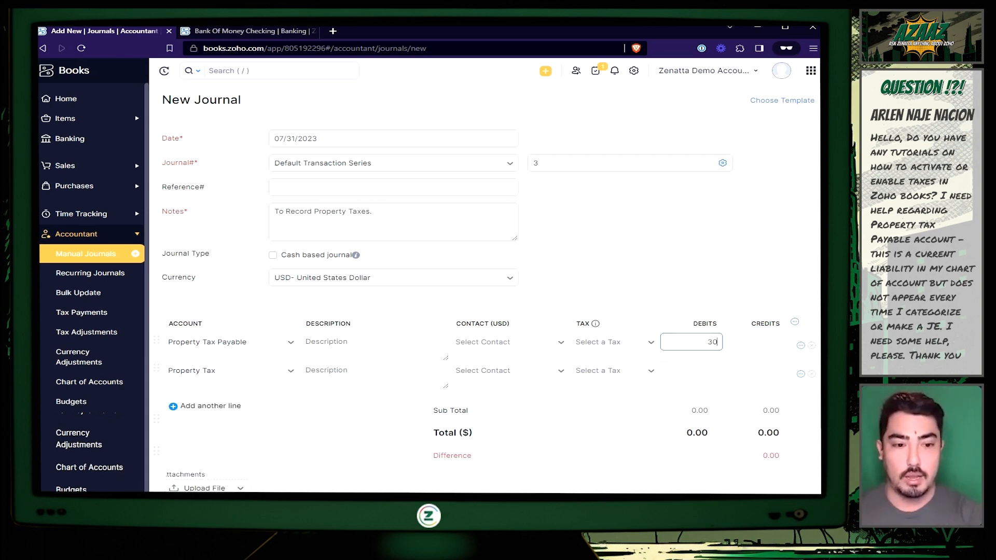
# Credit Property Tax Payable 300 and debit Property Tax 300, and publish the journal
pyautogui.write('30')
pyautogui.press('Tab')
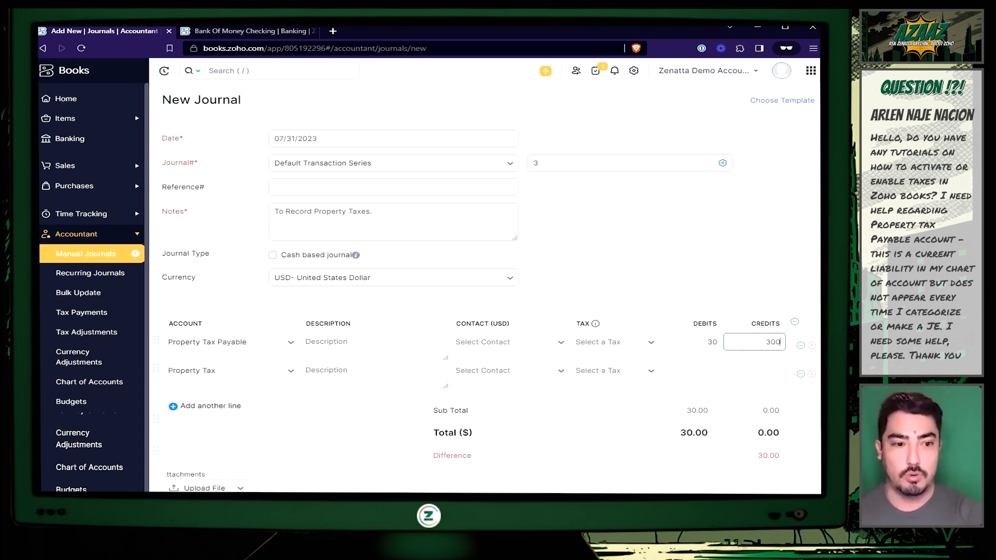
pyautogui.click(684, 373)
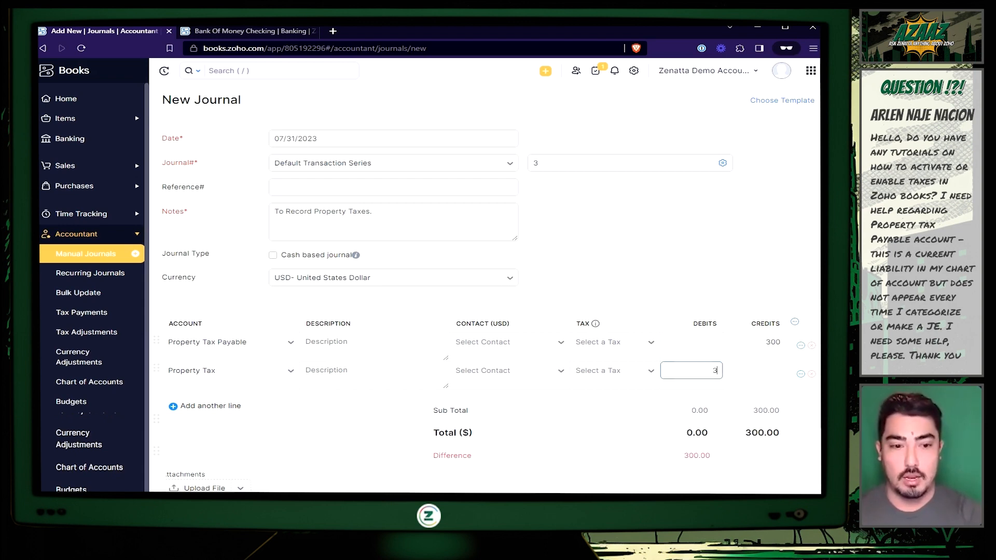
pyautogui.click(663, 273)
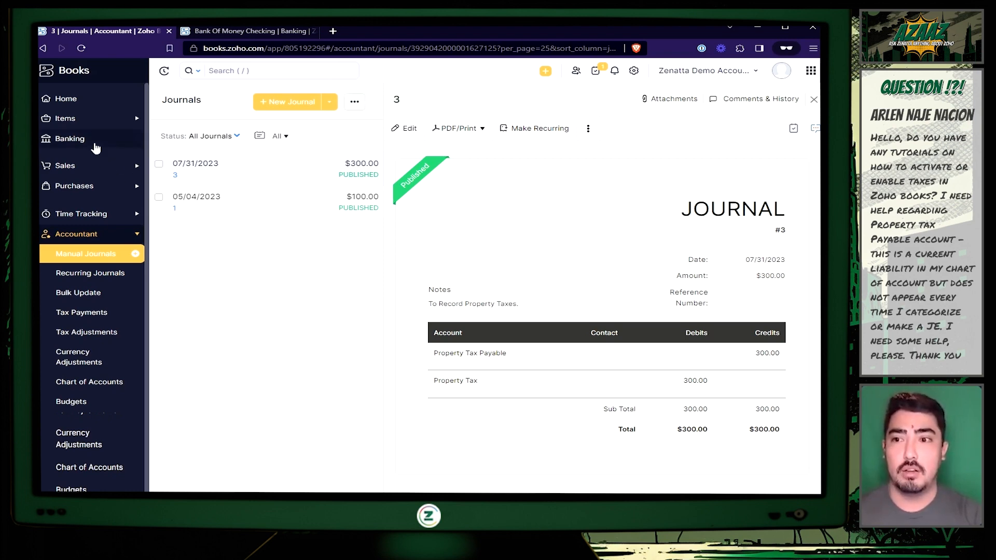
# Categorize the uncategorized $300.00 withdrawal in Bank Of Money Checking manually as an Expense to Property Tax Payable, and save it
pyautogui.click(79, 141)
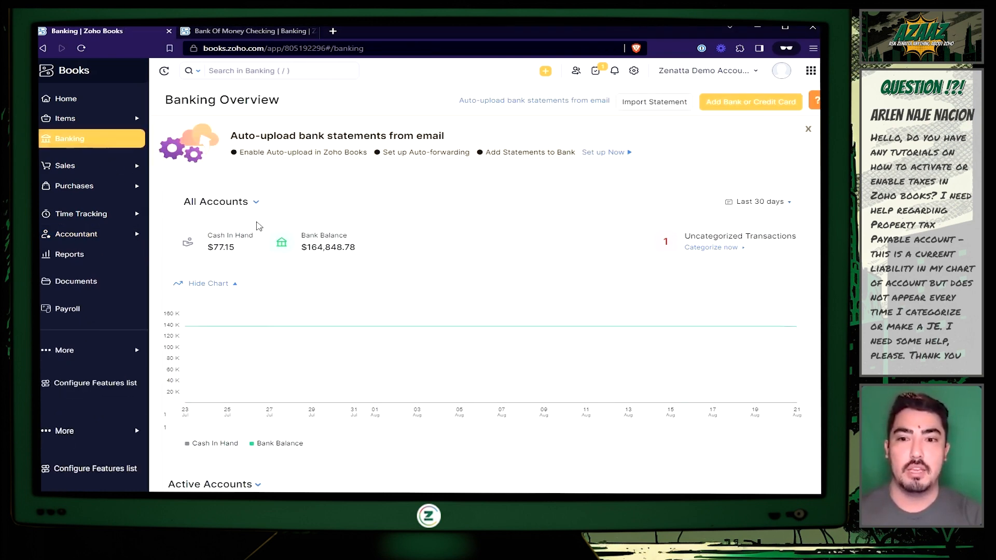
pyautogui.scroll(-4, 378, 290)
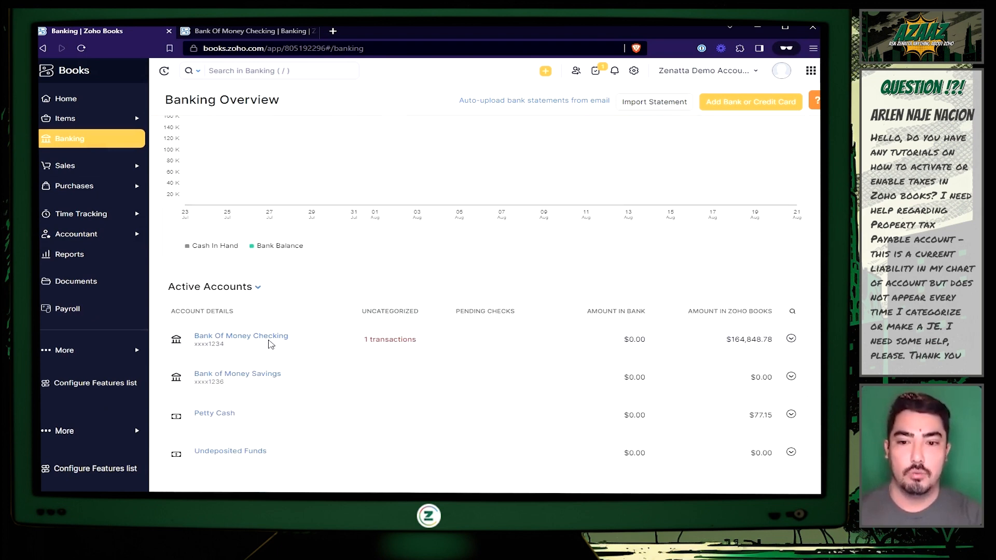
pyautogui.click(381, 341)
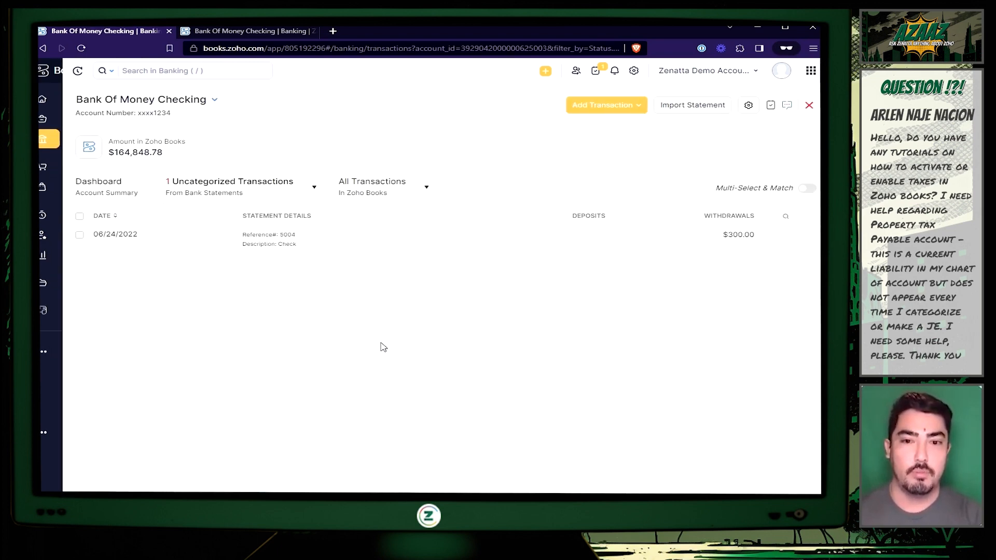
pyautogui.click(354, 251)
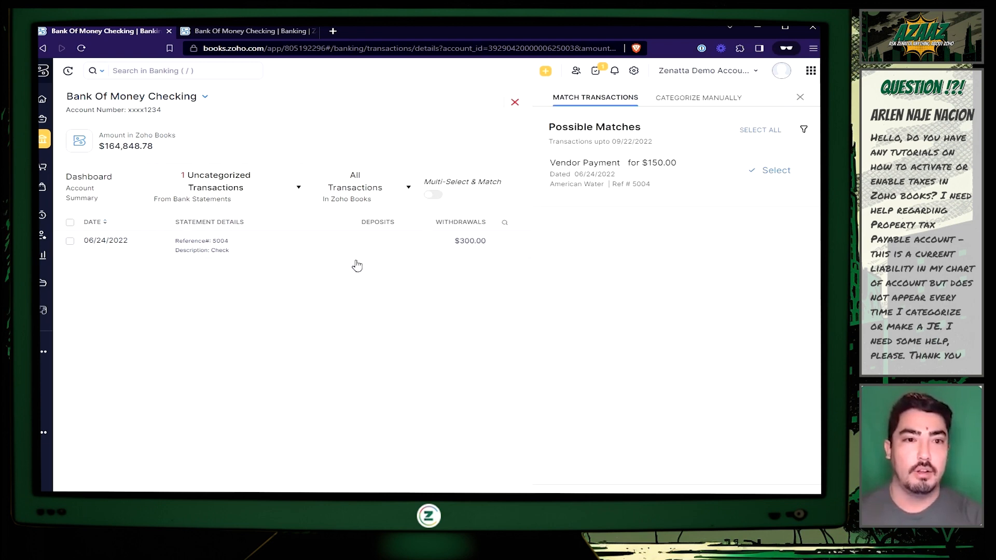
pyautogui.click(682, 99)
pyautogui.click(669, 149)
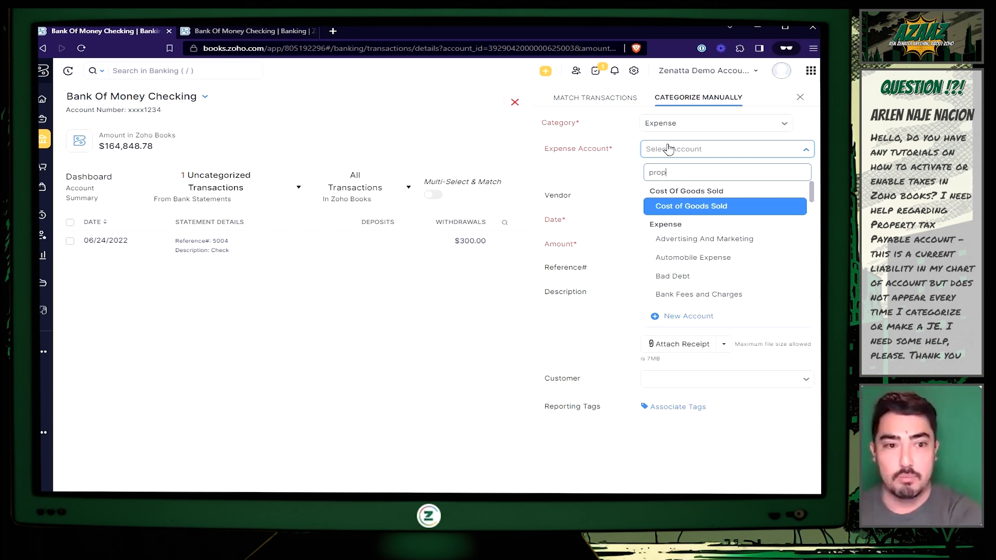
pyautogui.click(716, 239)
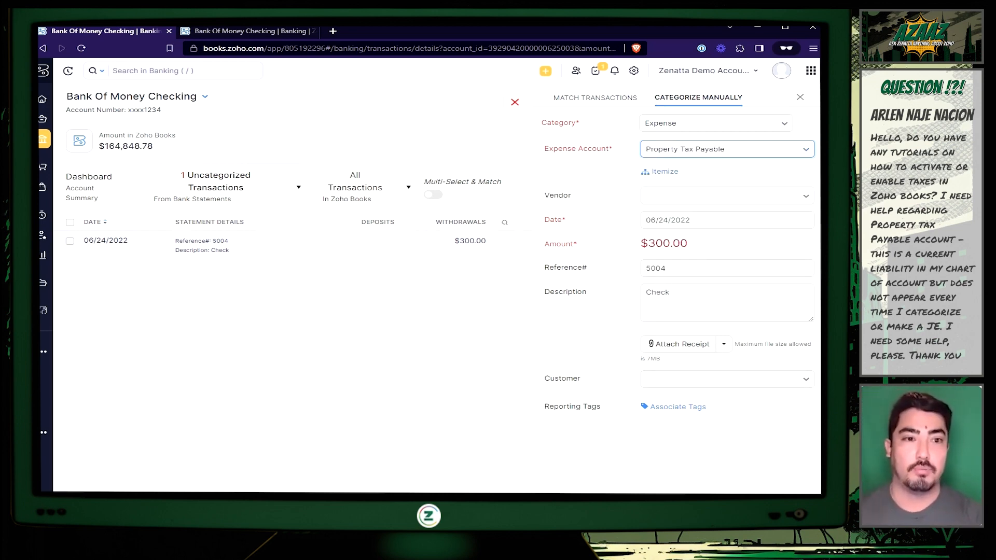
pyautogui.click(545, 483)
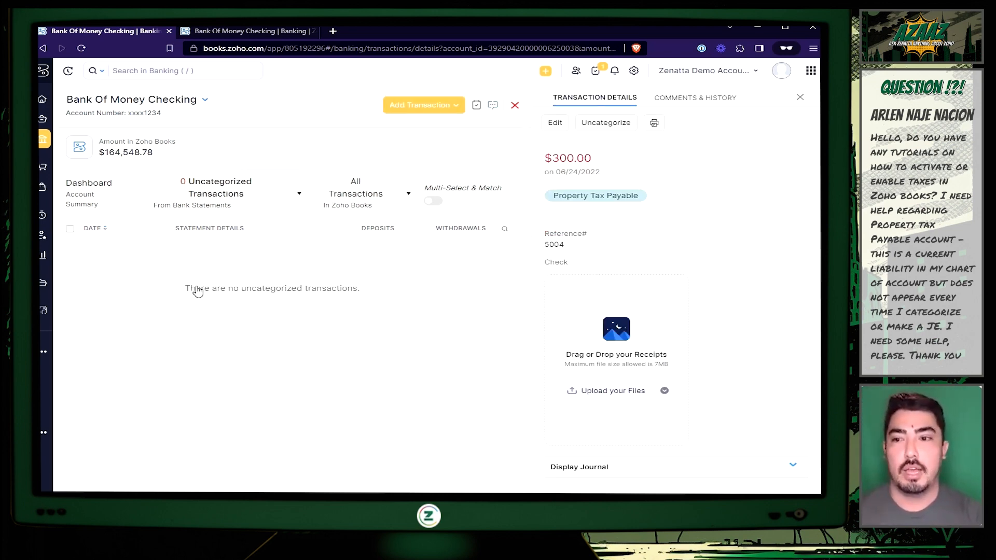
# Open the Balance Sheet report, check the current liabilities, and view the account transactions behind Property Tax Payable
pyautogui.click(44, 256)
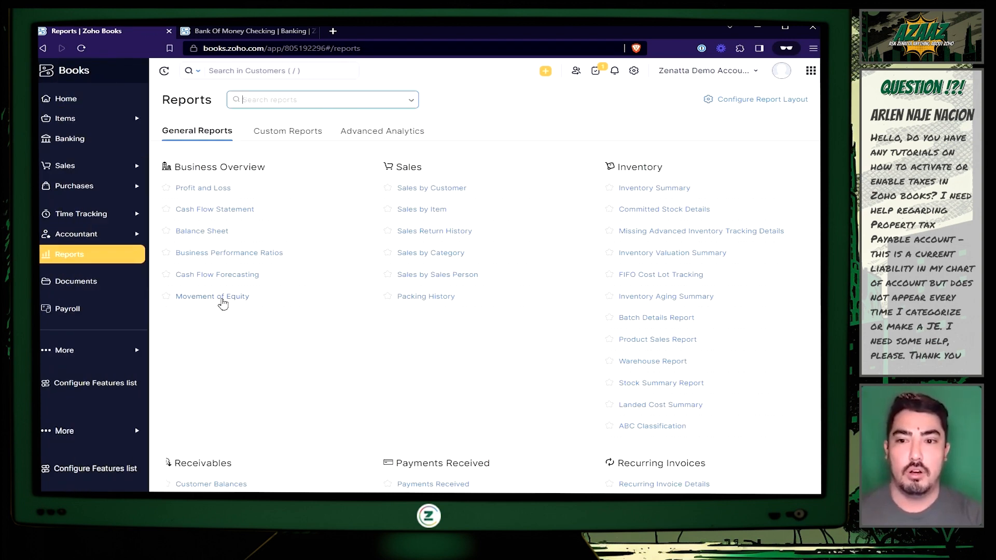
pyautogui.click(209, 233)
pyautogui.scroll(-5, 345, 311)
pyautogui.scroll(-2, 353, 309)
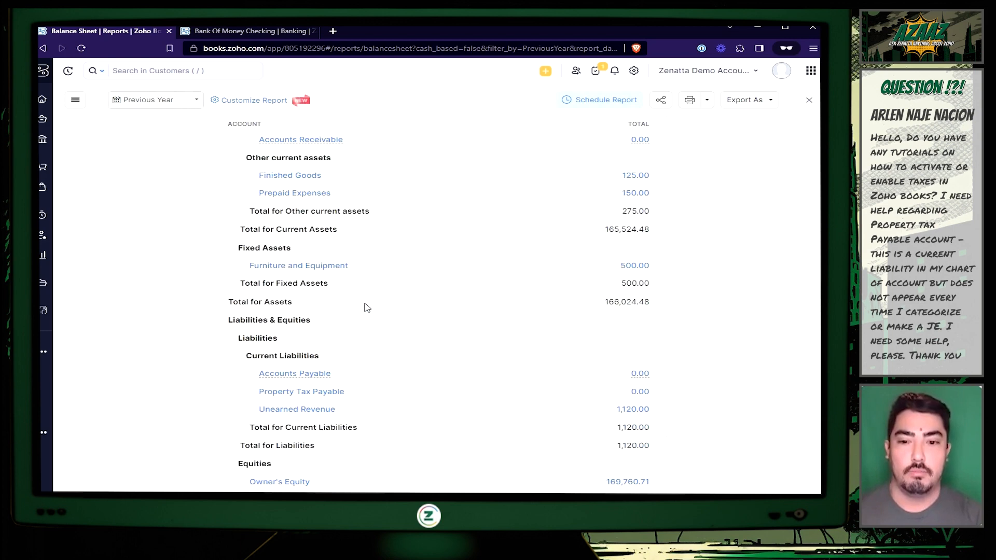
pyautogui.scroll(-1, 381, 318)
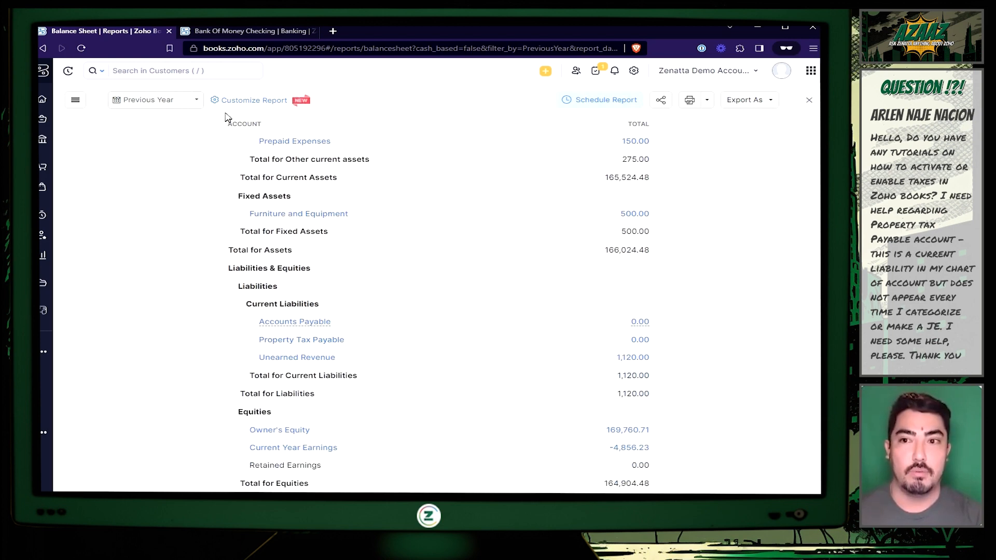
pyautogui.click(640, 340)
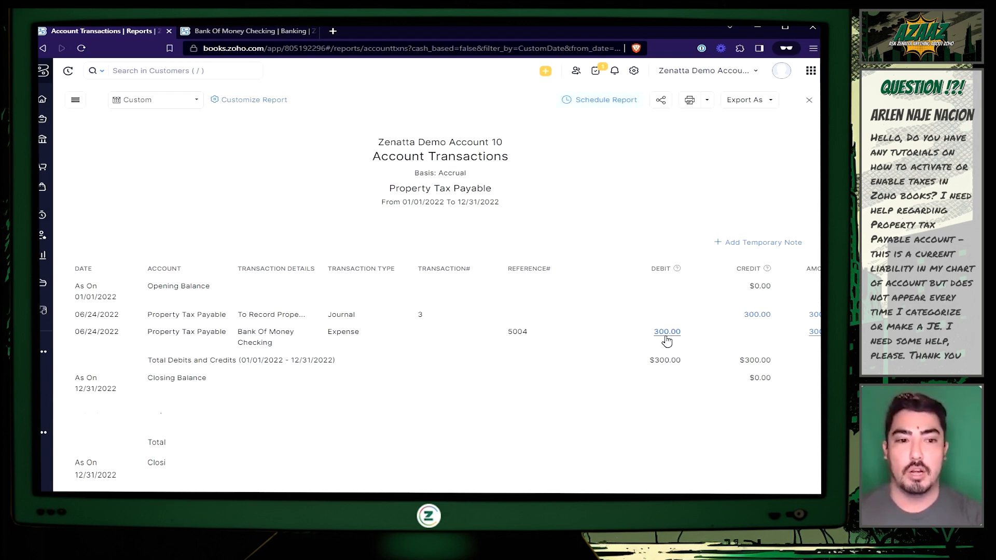
pyautogui.press('Escape')
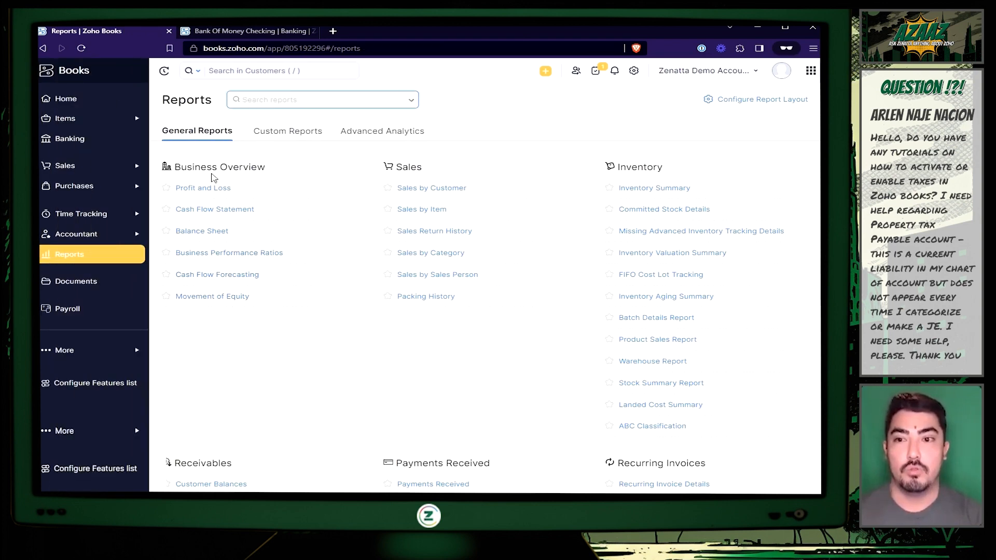
# Open the Profit and Loss report to check the Property Tax operating expense
pyautogui.click(212, 189)
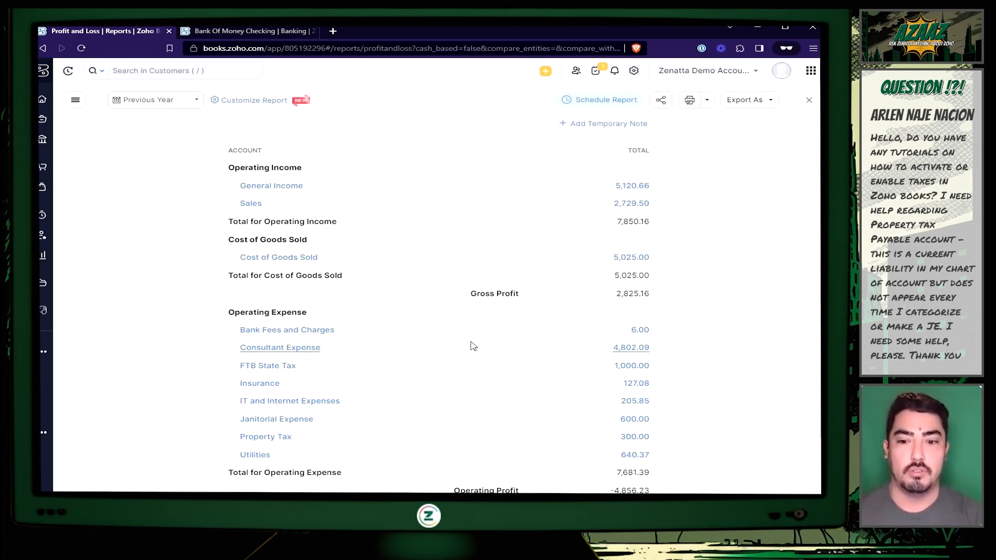